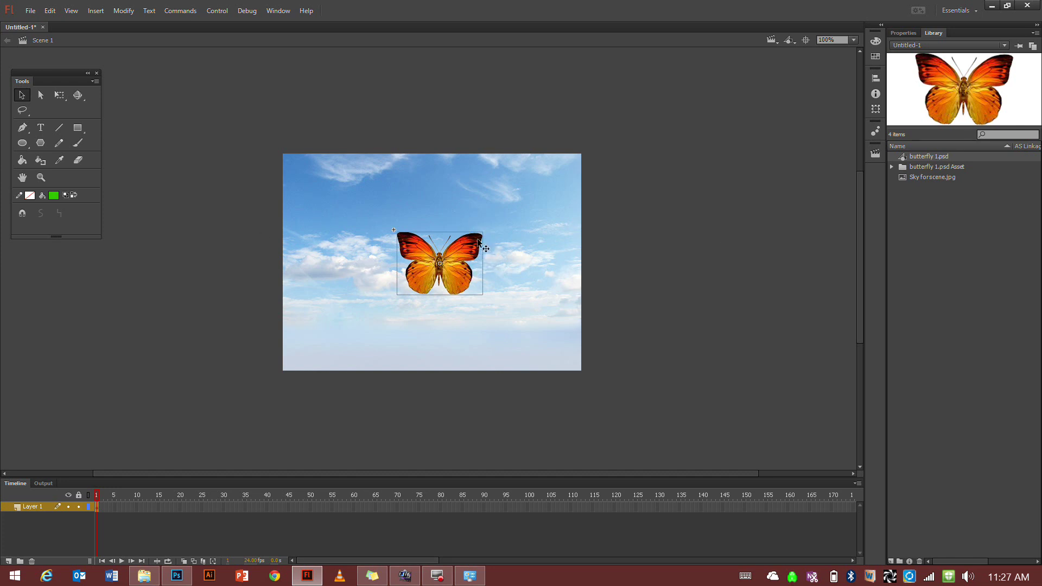
# - Delete the butterfly from the stage and rename Layer 1 to 'sky'
pyautogui.press('Delete')
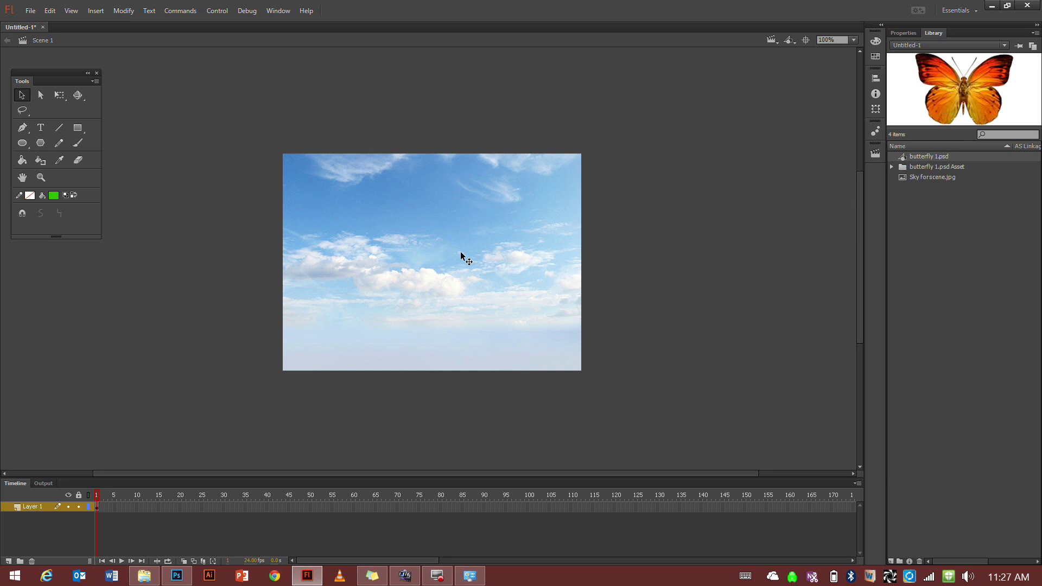
pyautogui.doubleClick(31, 506)
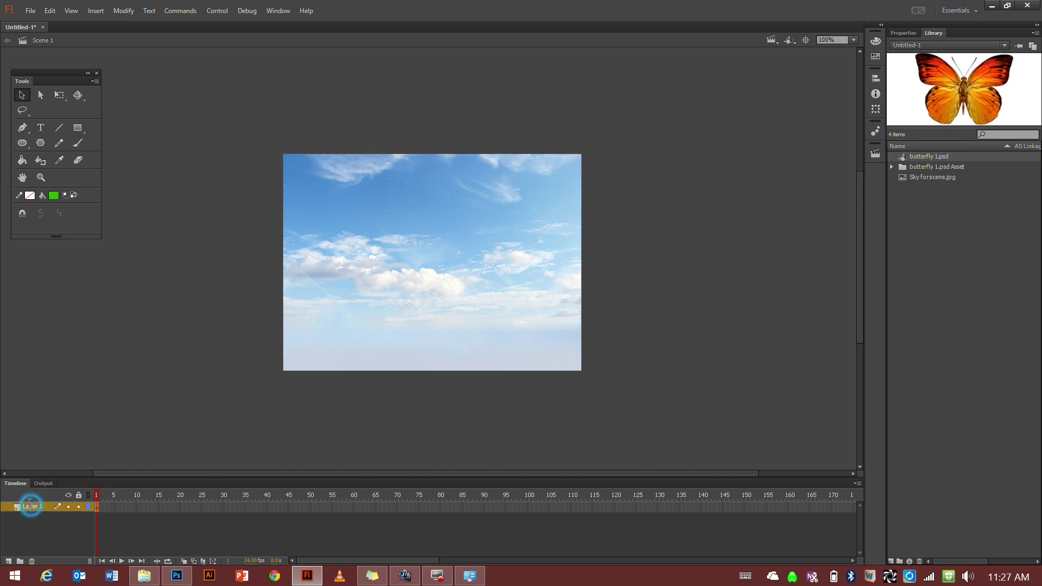
pyautogui.write('sky')
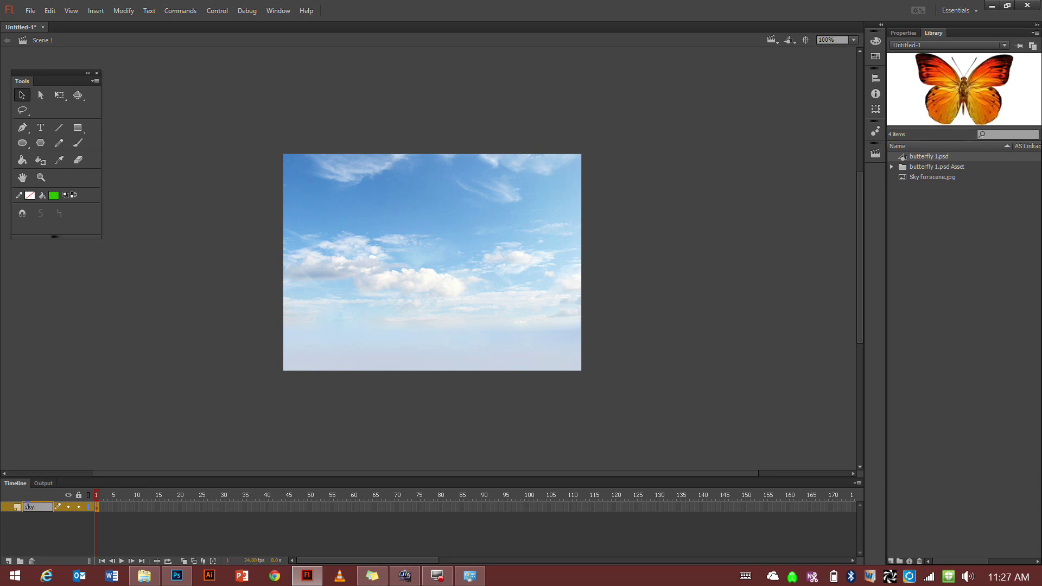
# - Add a new layer above the sky layer and name it 'butterfly'
pyautogui.click(9, 561)
pyautogui.doubleClick(31, 506)
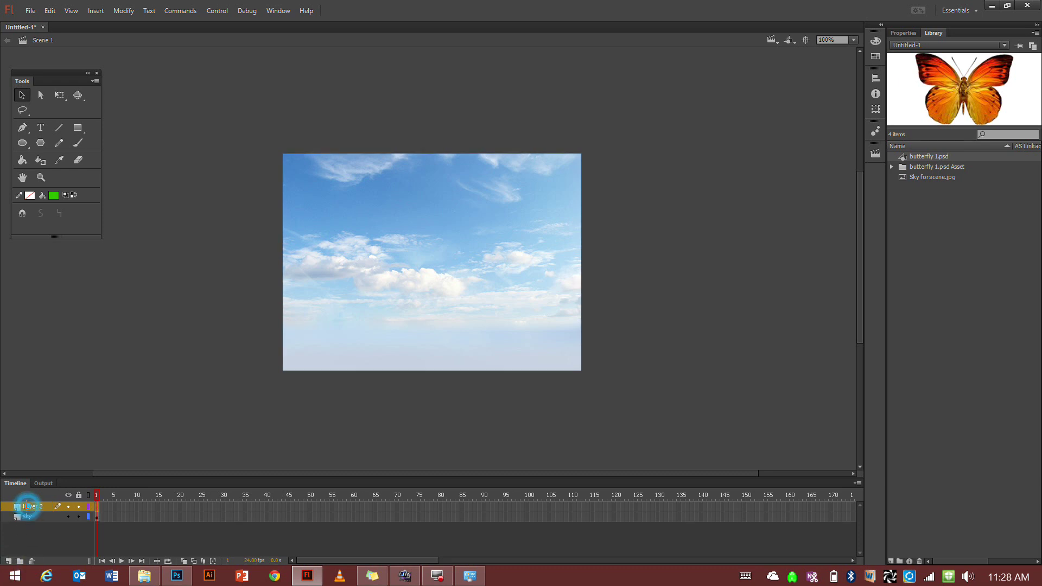
pyautogui.write('butterf')
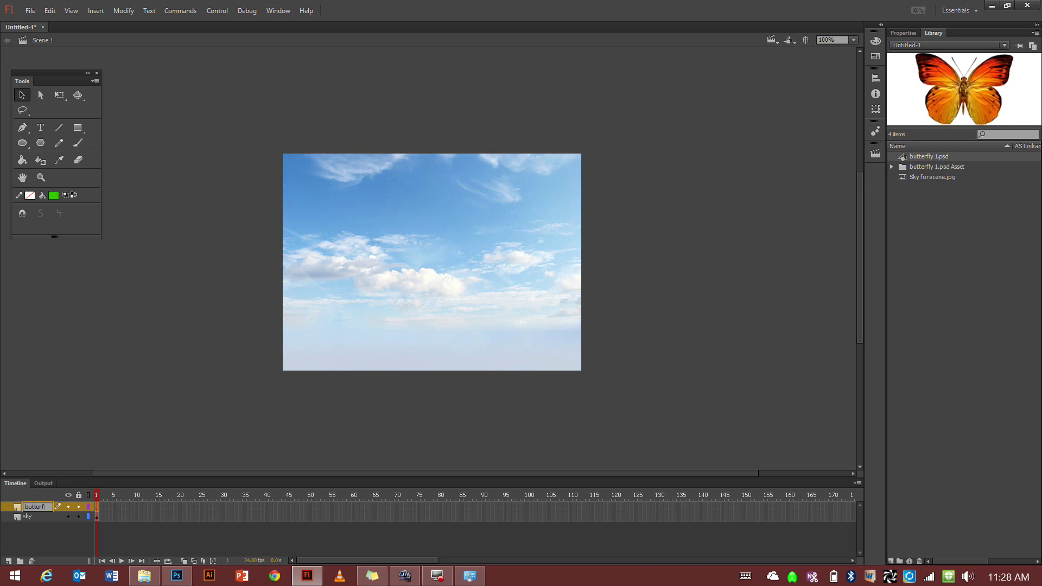
pyautogui.write('ly')
pyautogui.click(98, 511)
# - Open butterfly 1.psd from the Library for editing and zoom the view to 200%
pyautogui.doubleClick(902, 158)
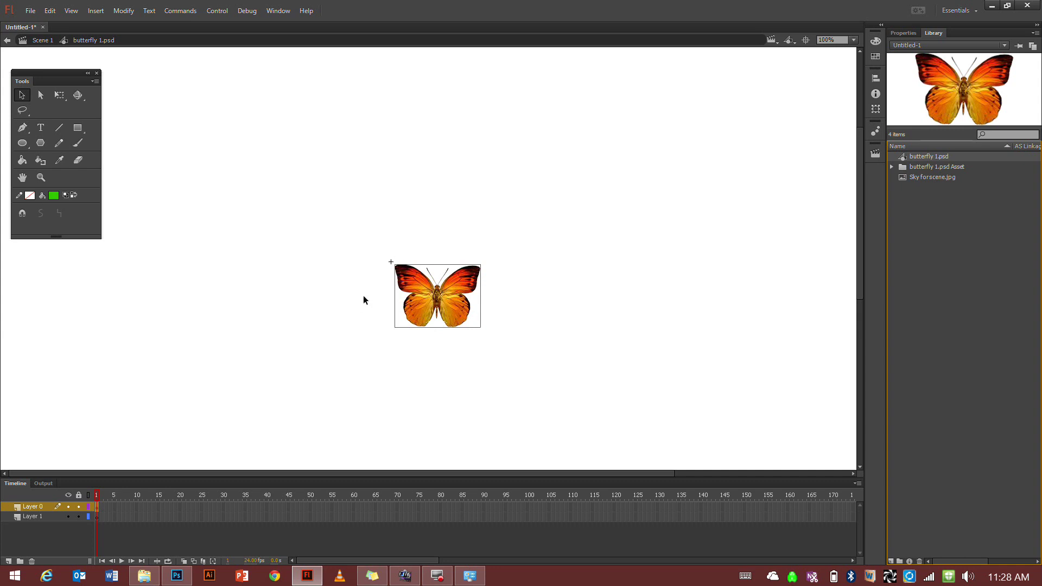
pyautogui.hotkey('ctrl', '=')
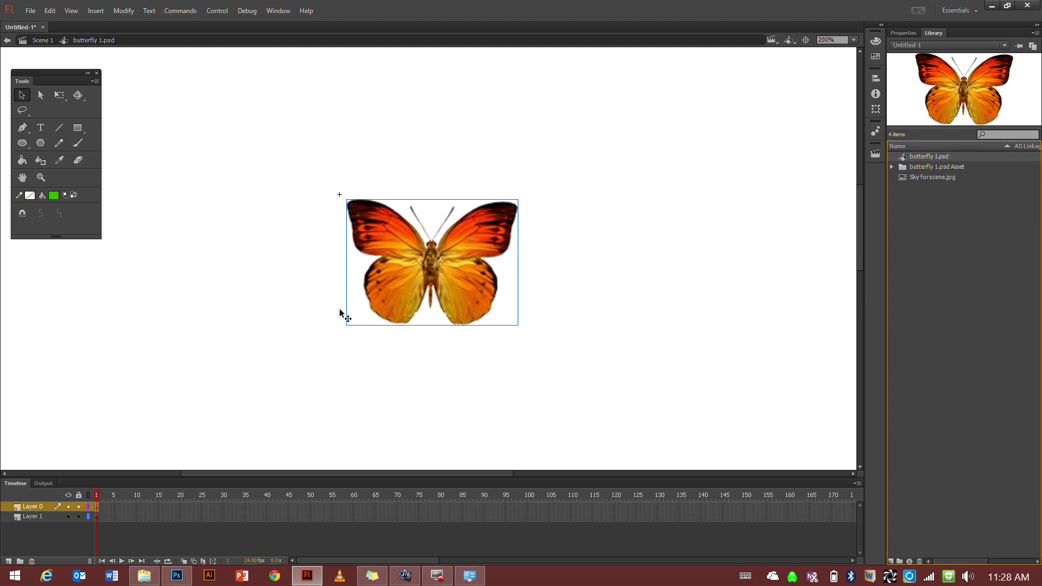
# - Delete Layer 1 inside the butterfly symbol, keeping only Layer 0
pyautogui.click(47, 516)
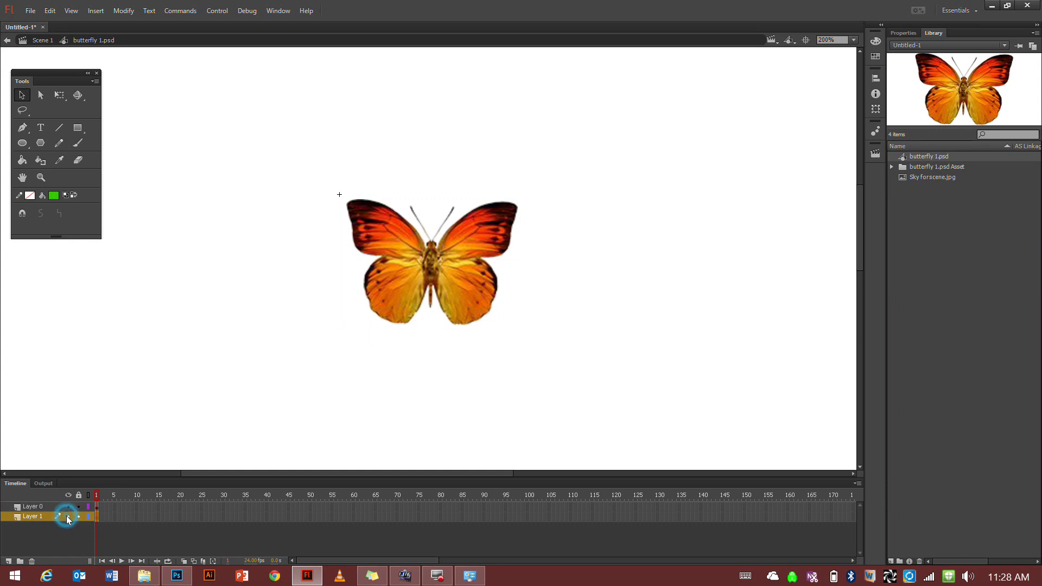
pyautogui.rightClick(36, 516)
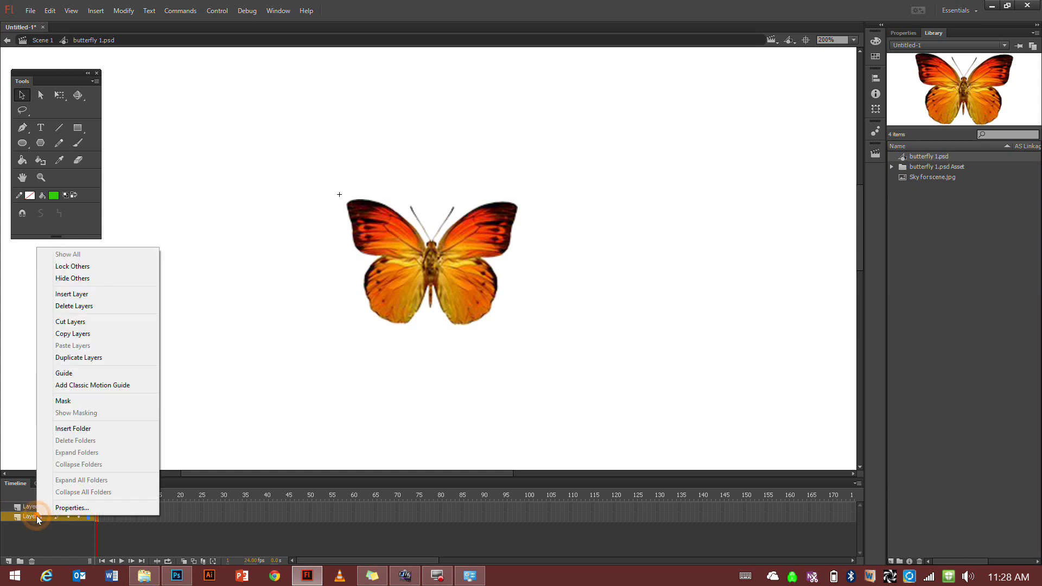
pyautogui.click(21, 519)
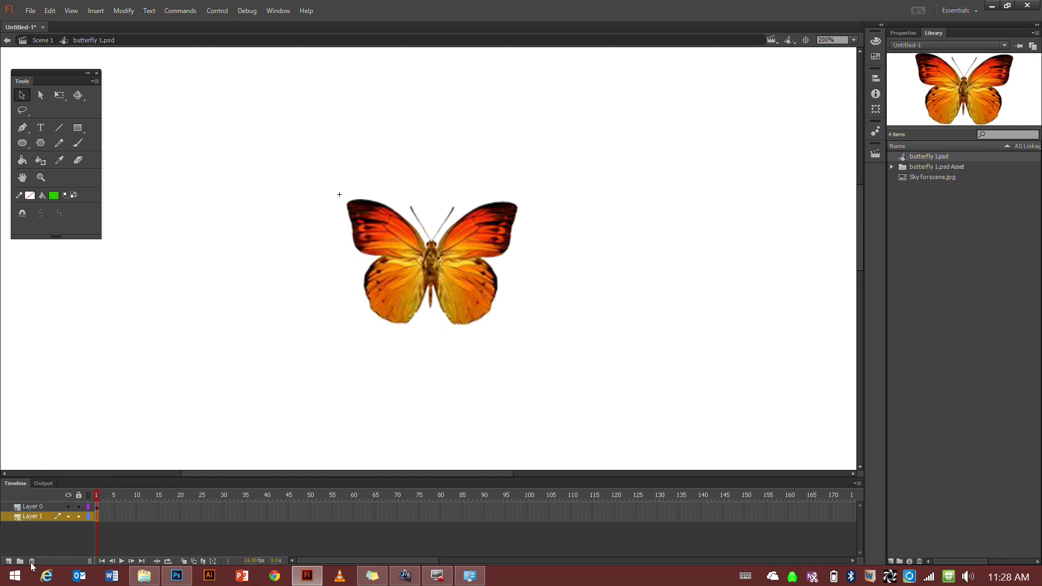
pyautogui.click(32, 561)
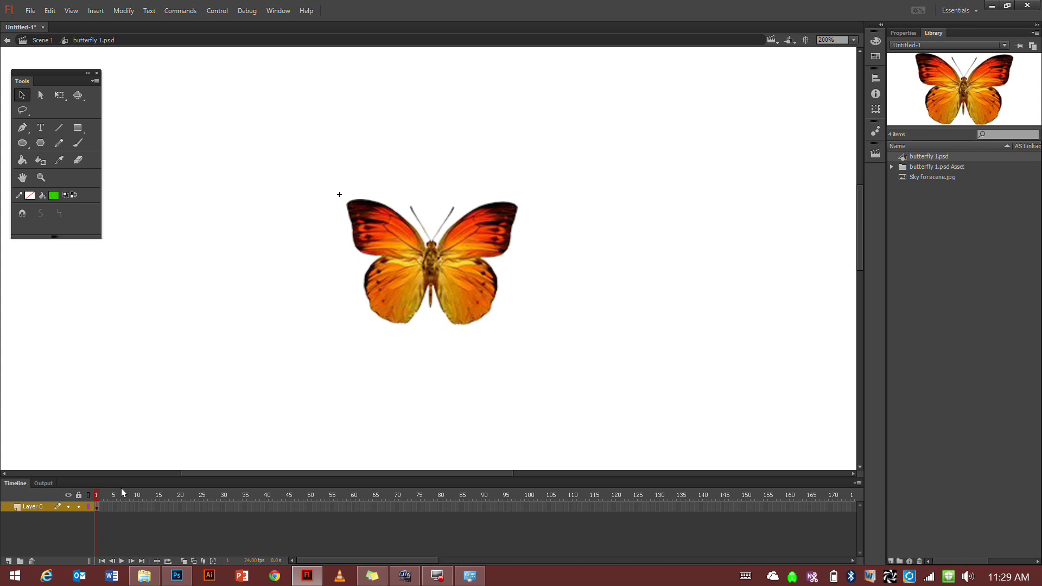
# - Insert a keyframe at frame 2 of Layer 0, then return the playhead to frame 1
pyautogui.click(101, 510)
pyautogui.rightClick(101, 510)
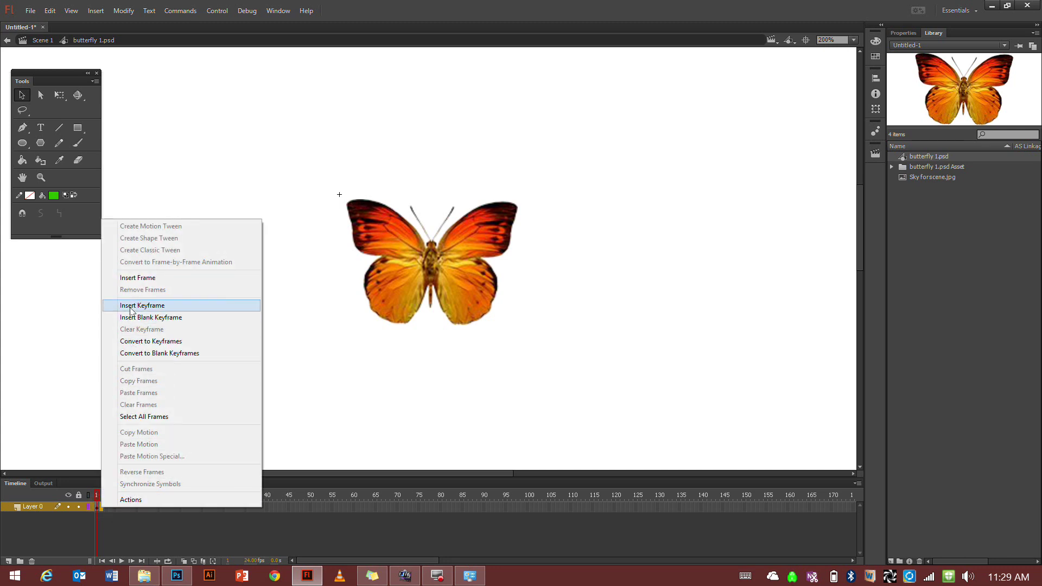
pyautogui.click(130, 305)
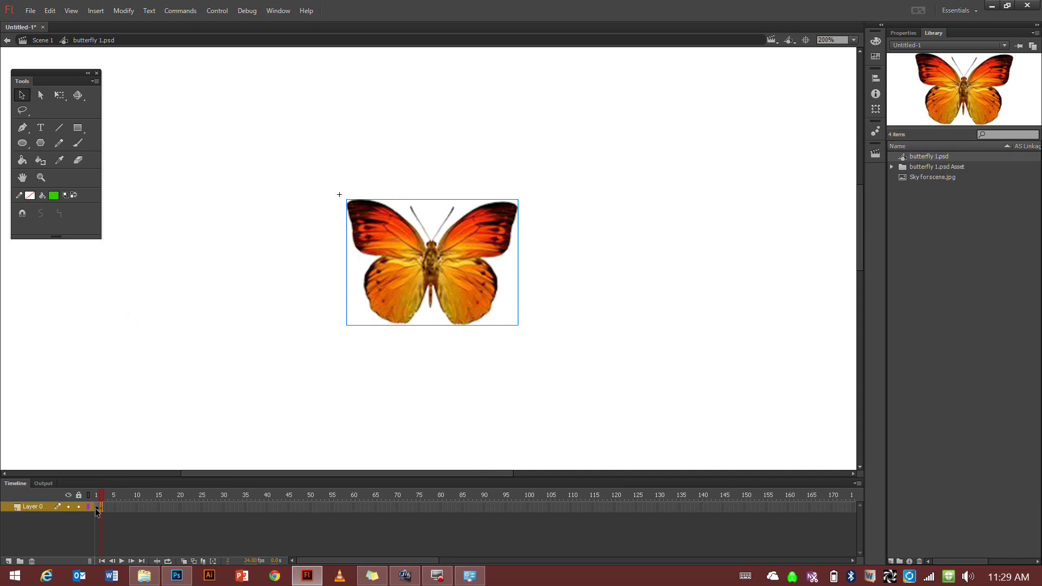
pyautogui.moveTo(96, 512); pyautogui.dragTo(101, 511)
pyautogui.moveTo(101, 512); pyautogui.dragTo(101, 513)
# - On frame 2, squeeze the butterfly narrower with Free Transform, then compare it against frame 1
pyautogui.click(101, 512)
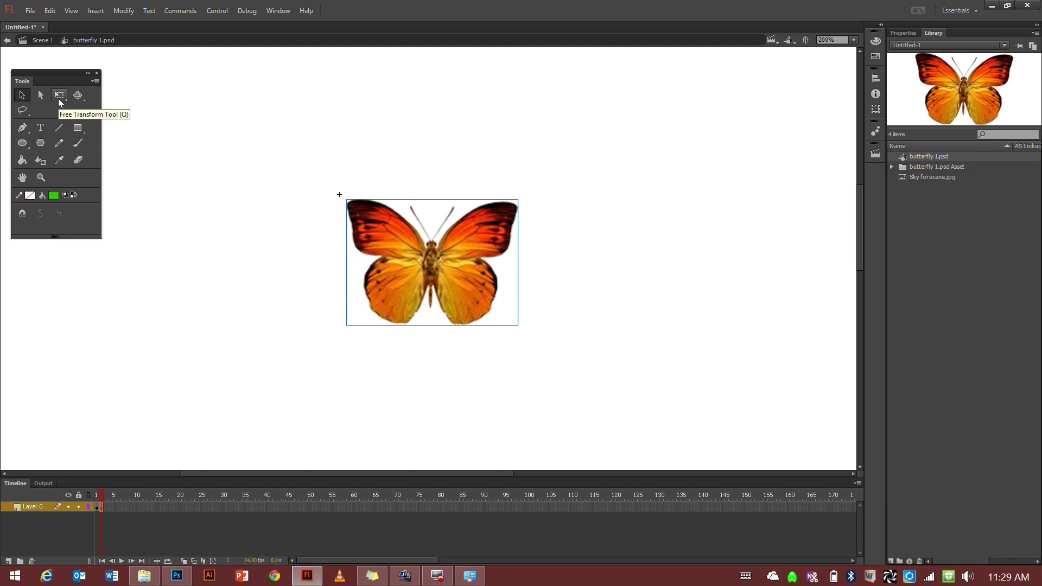
pyautogui.click(59, 98)
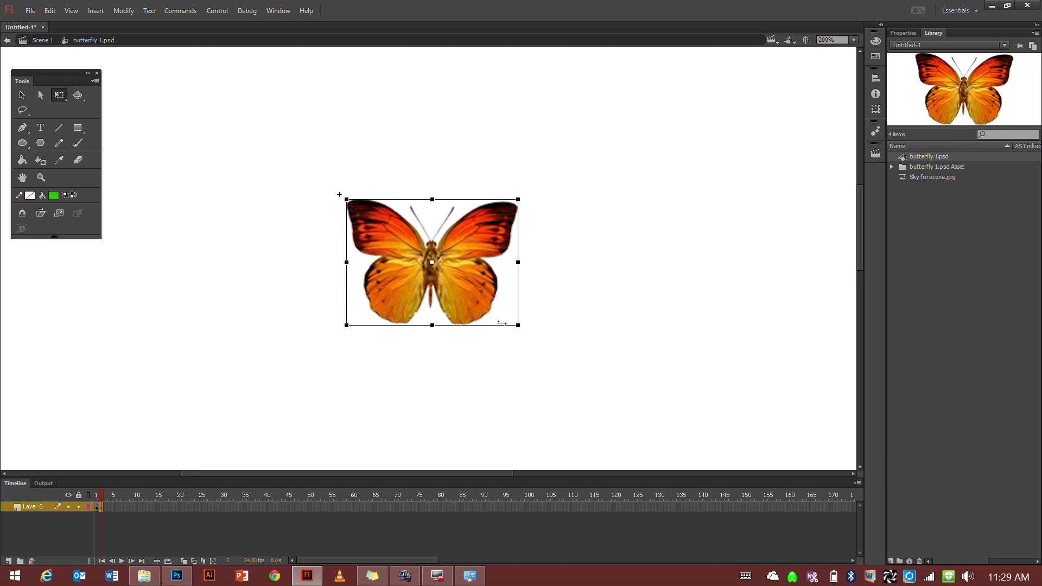
pyautogui.moveTo(518, 326); pyautogui.dragTo(471, 347)
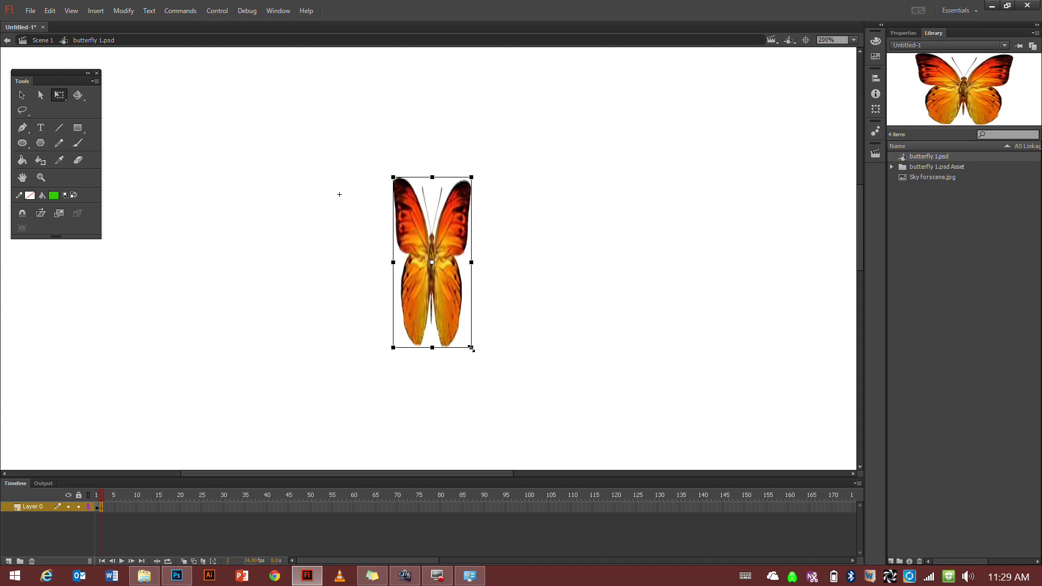
pyautogui.click(97, 509)
pyautogui.click(97, 509)
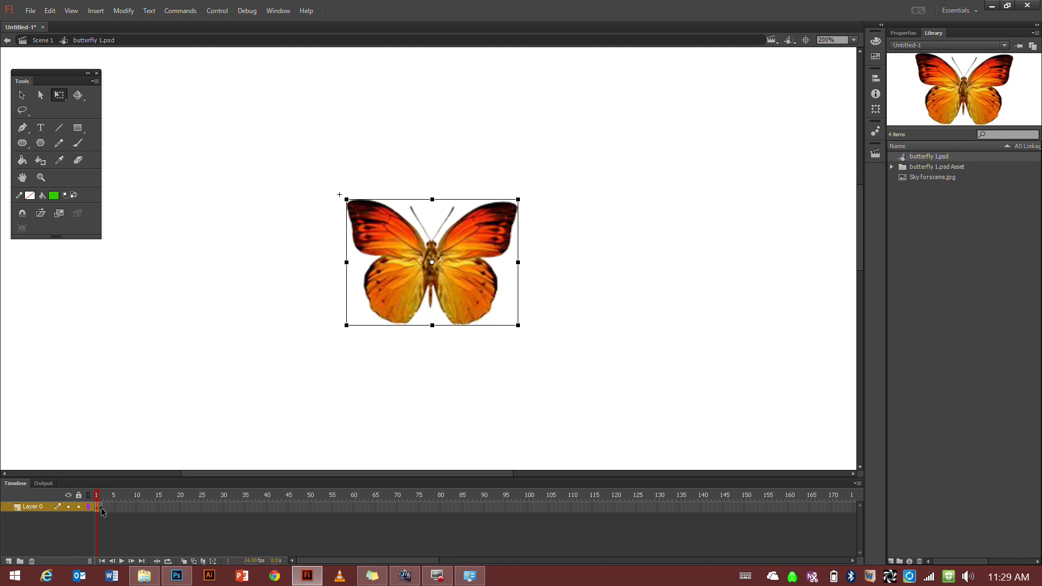
pyautogui.click(102, 510)
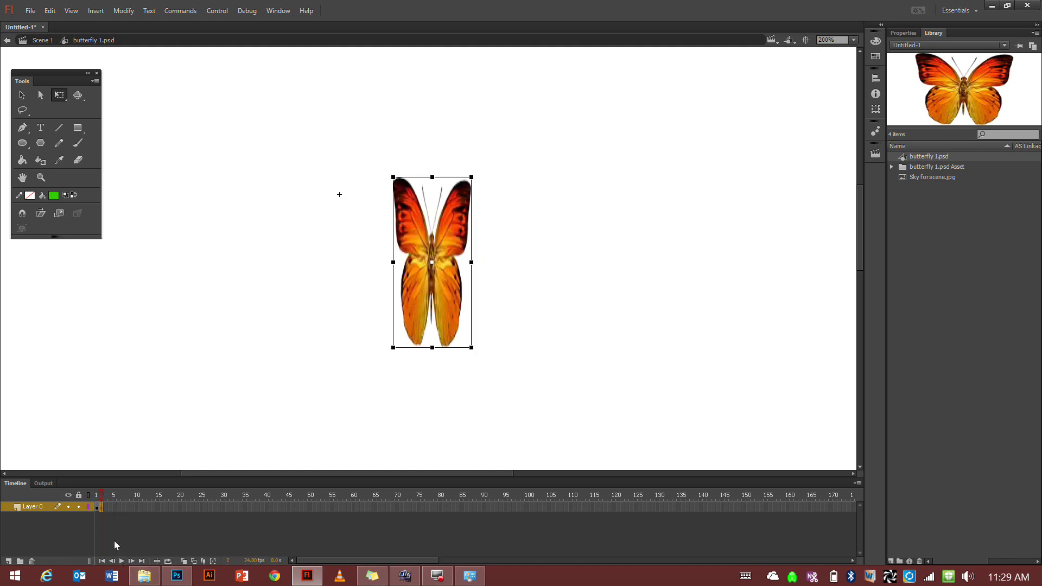
# - Turn on Loop, change the frame rate from 24 to 12 fps, and play the wing flap
pyautogui.click(169, 561)
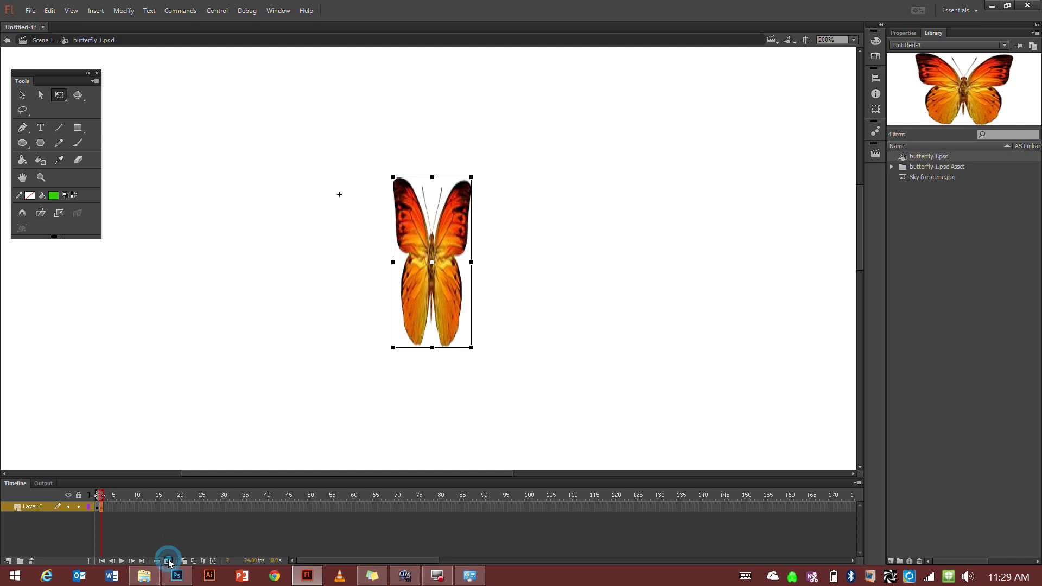
pyautogui.click(250, 560)
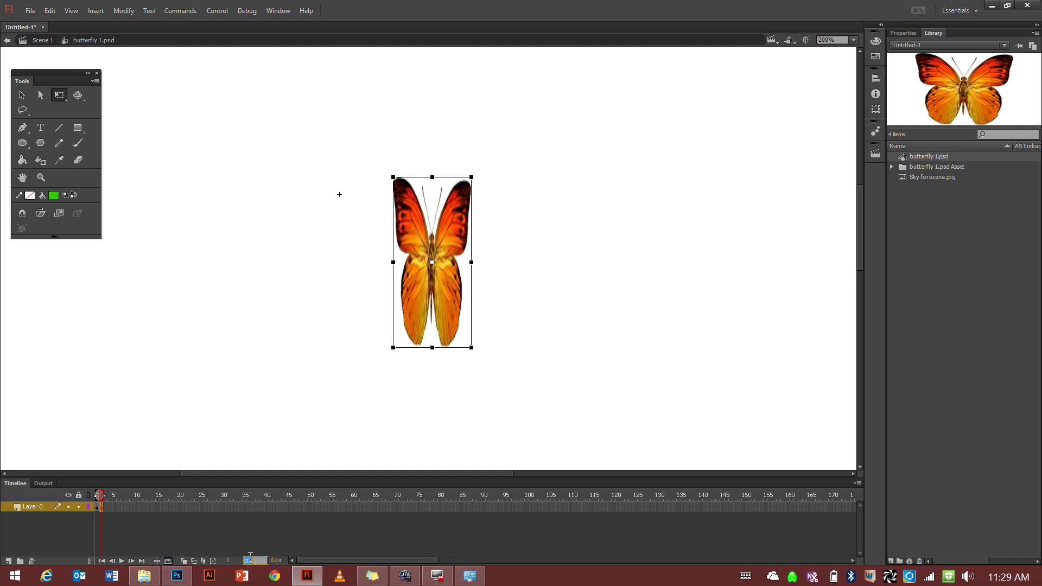
pyautogui.write('12')
pyautogui.click(121, 561)
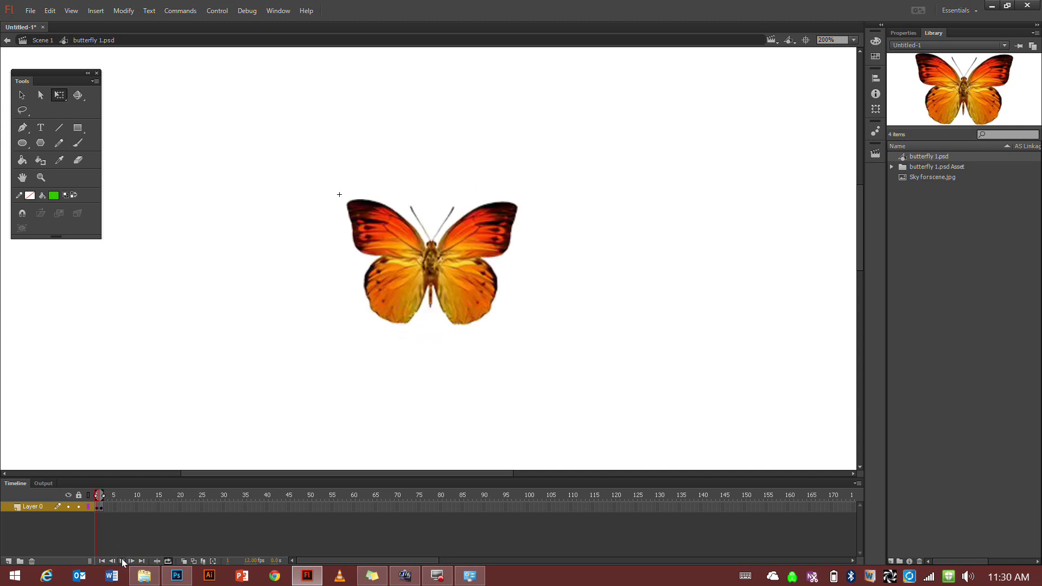
# - Return to Scene 1, drag butterfly 1.psd onto the middle of the sky, and play the scene
pyautogui.click(122, 559)
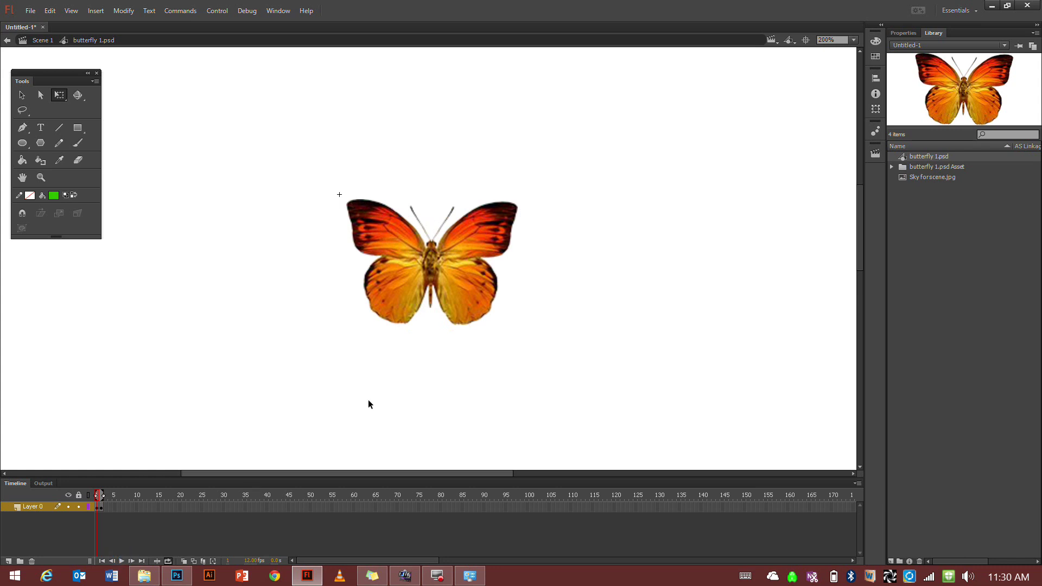
pyautogui.click(37, 41)
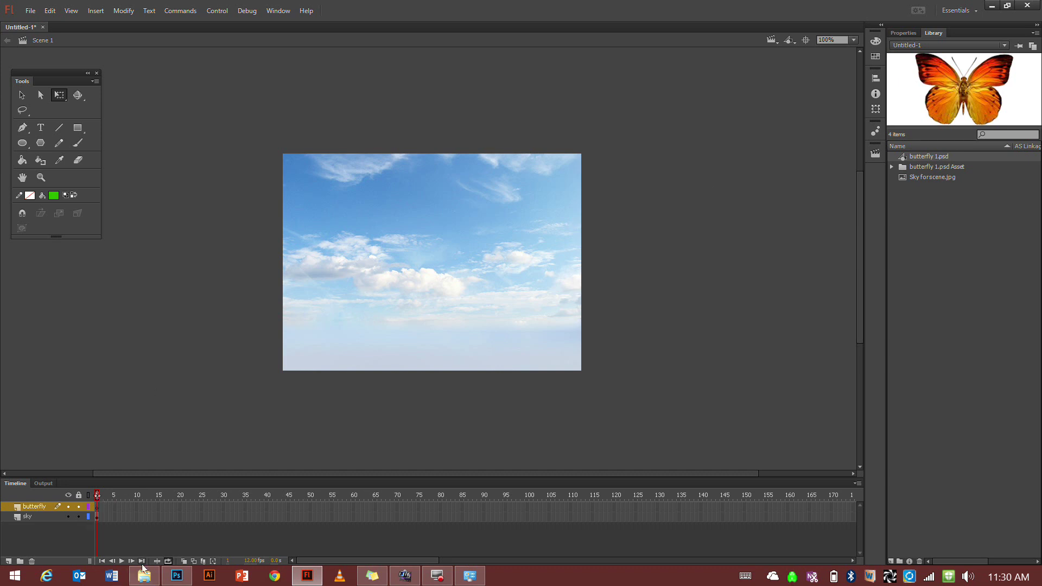
pyautogui.click(169, 561)
pyautogui.moveTo(903, 156); pyautogui.dragTo(446, 270)
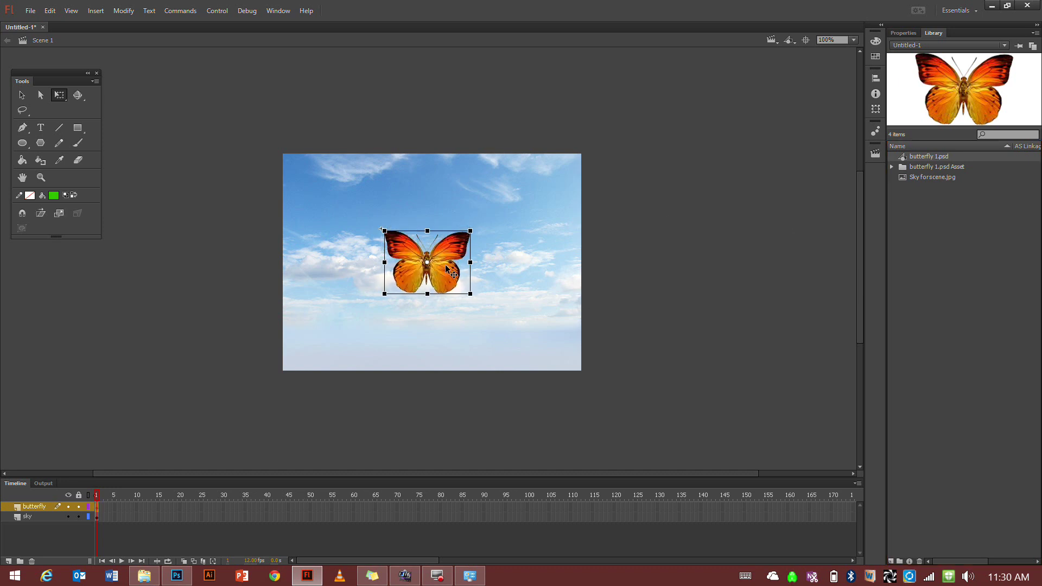
pyautogui.click(122, 561)
pyautogui.click(121, 561)
# - Insert keyframes at frame 40 on both the butterfly and sky layers
pyautogui.rightClick(265, 506)
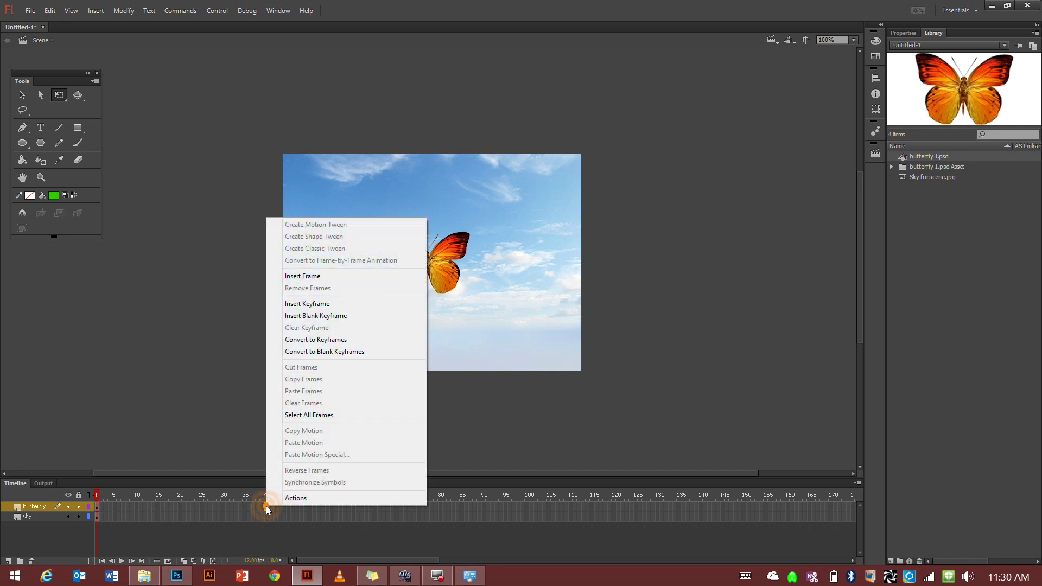
pyautogui.click(303, 303)
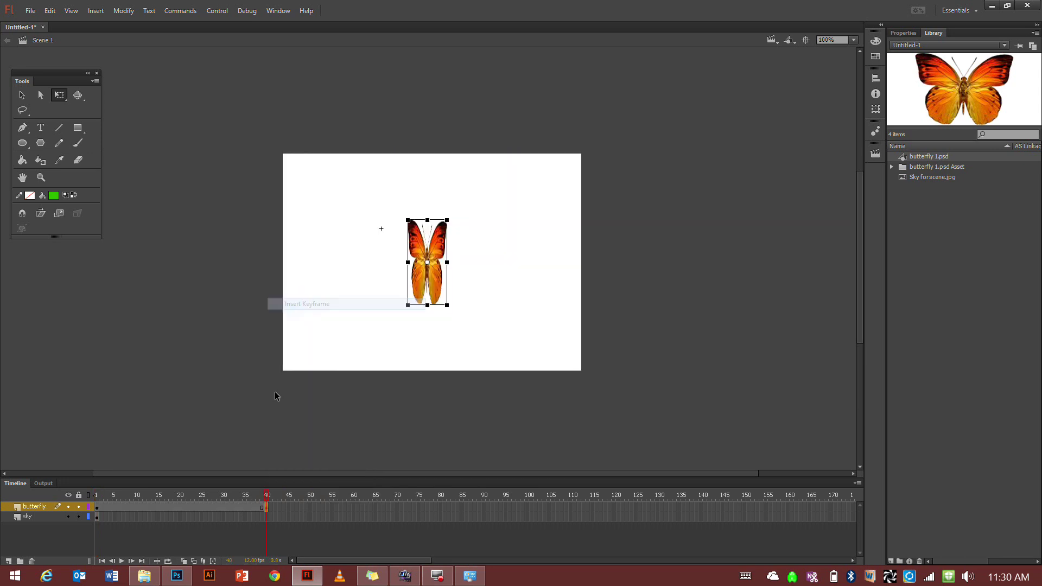
pyautogui.click(265, 518)
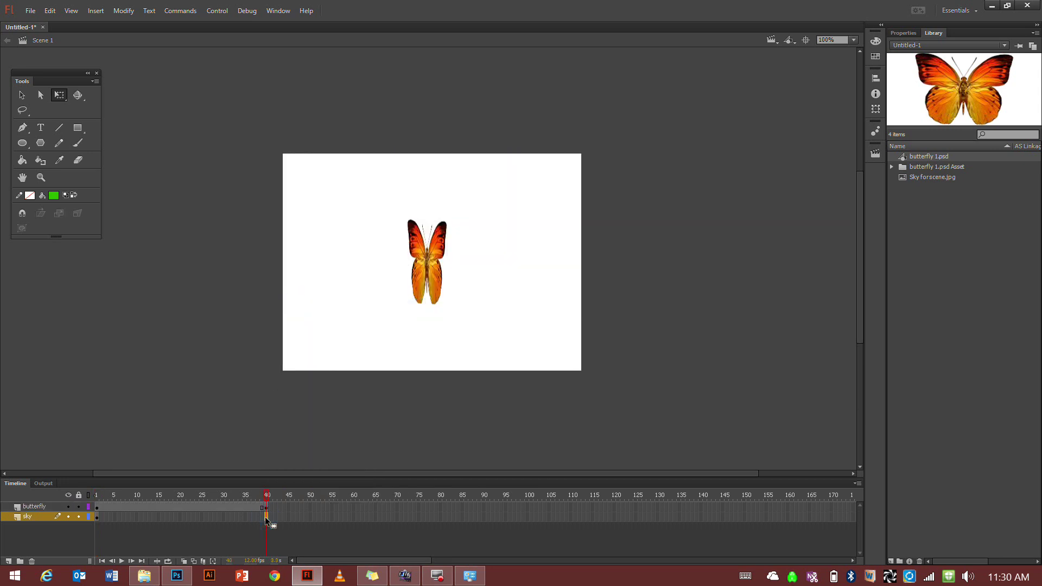
pyautogui.rightClick(265, 518)
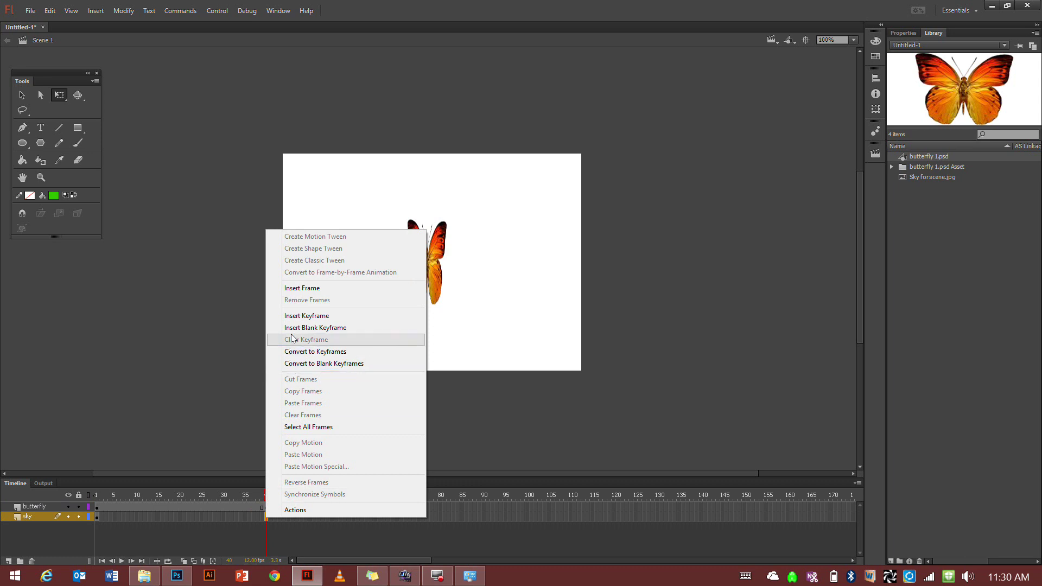
pyautogui.click(292, 317)
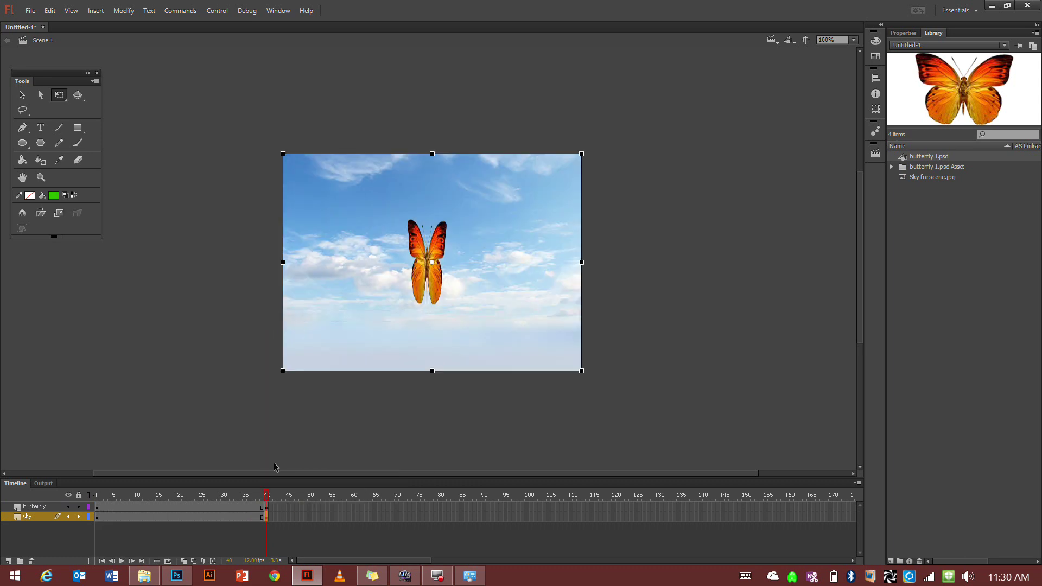
# - Play the scene from frame 1, briefly entering the butterfly symbol and returning to Scene 1
pyautogui.click(96, 495)
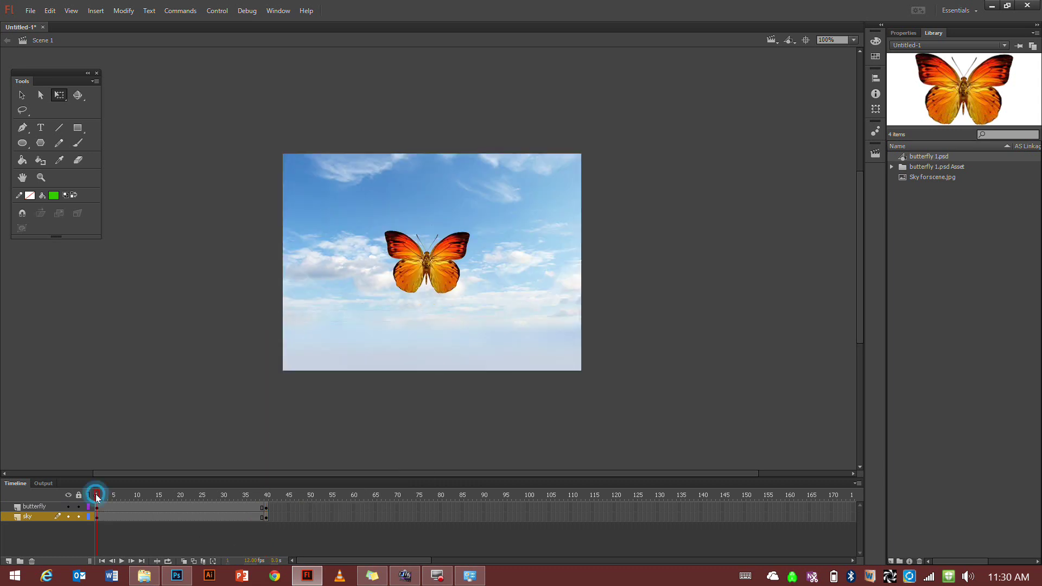
pyautogui.click(122, 561)
pyautogui.doubleClick(904, 157)
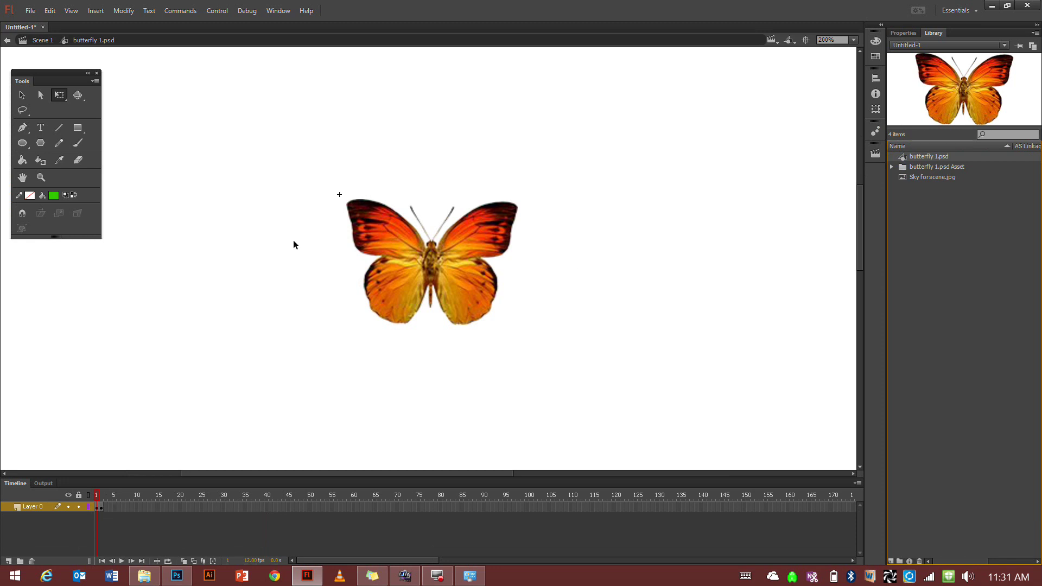
pyautogui.click(43, 40)
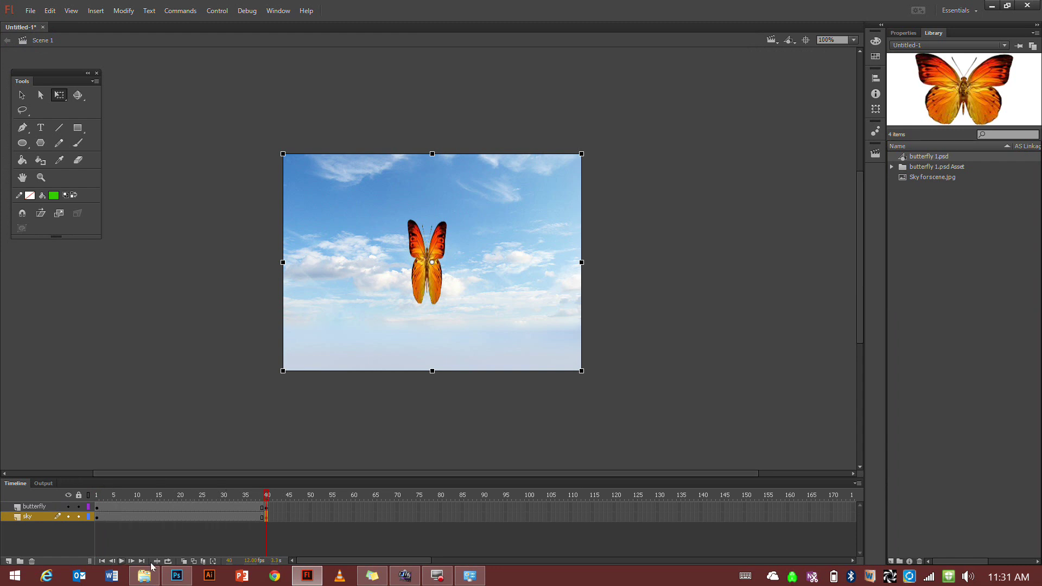
# - Enable Loop, play, and stretch the loop range to cover frames 1–40
pyautogui.click(168, 561)
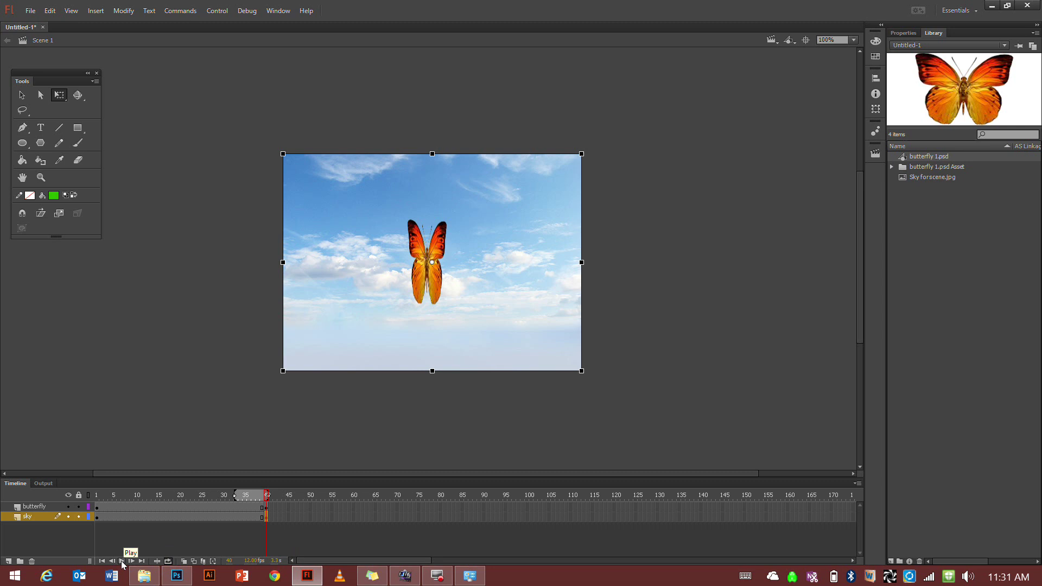
pyautogui.click(121, 561)
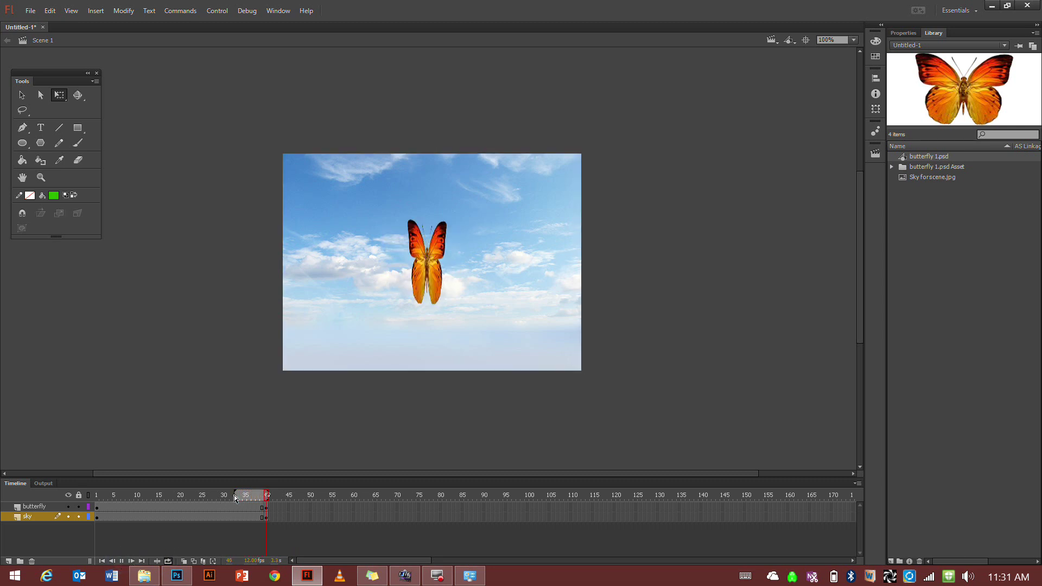
pyautogui.moveTo(234, 495); pyautogui.dragTo(96, 494)
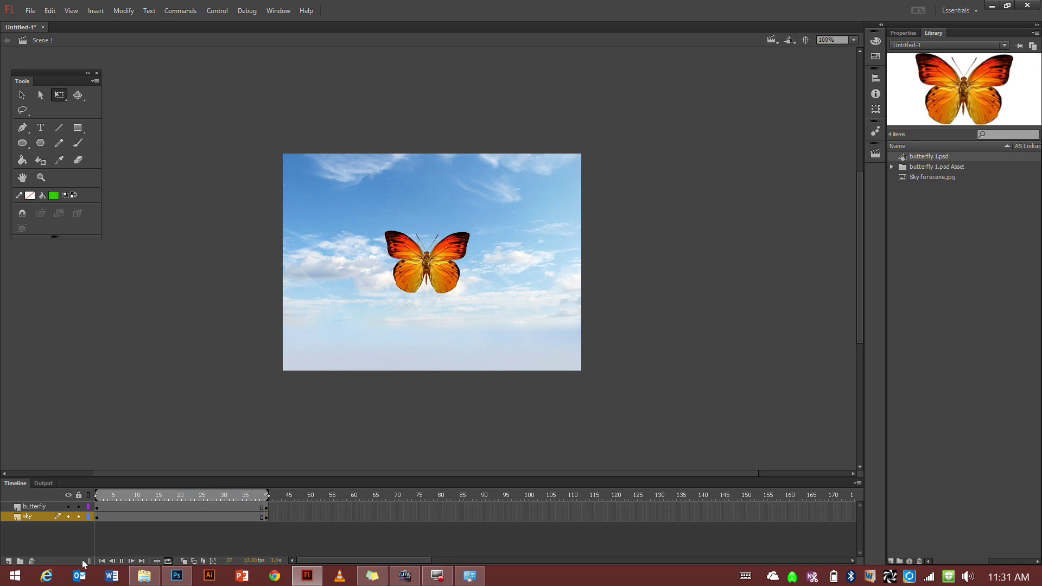